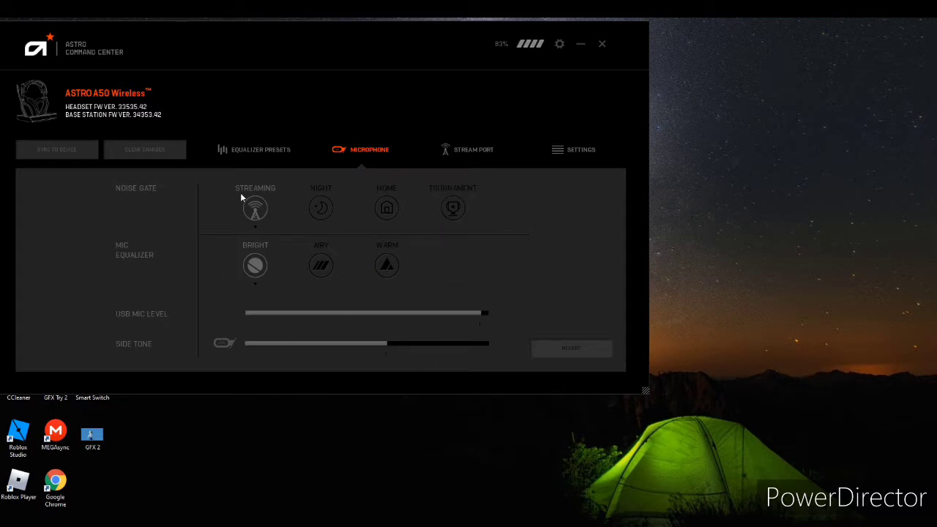
Review the headset's equalizer presets, microphone options and stream port levels.
mouse_move(240, 196)
left_click(244, 149)
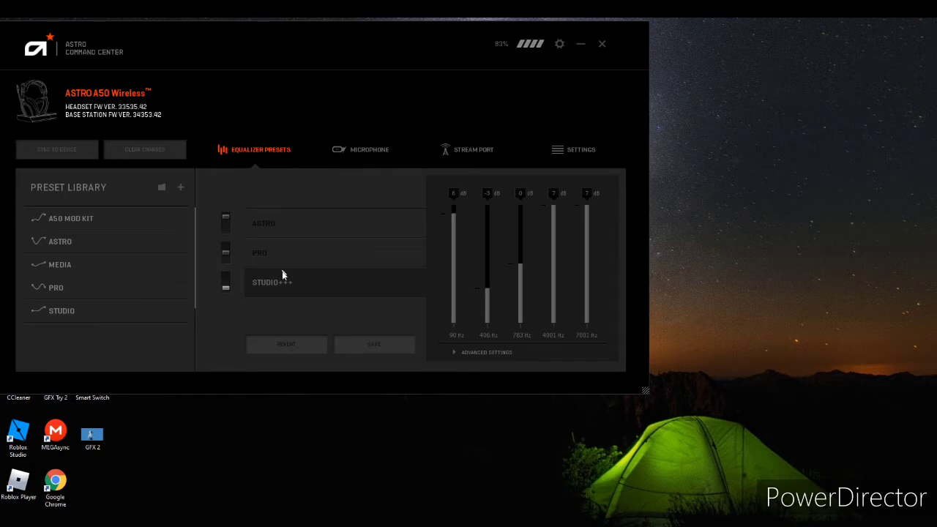
left_click(373, 152)
left_click(452, 152)
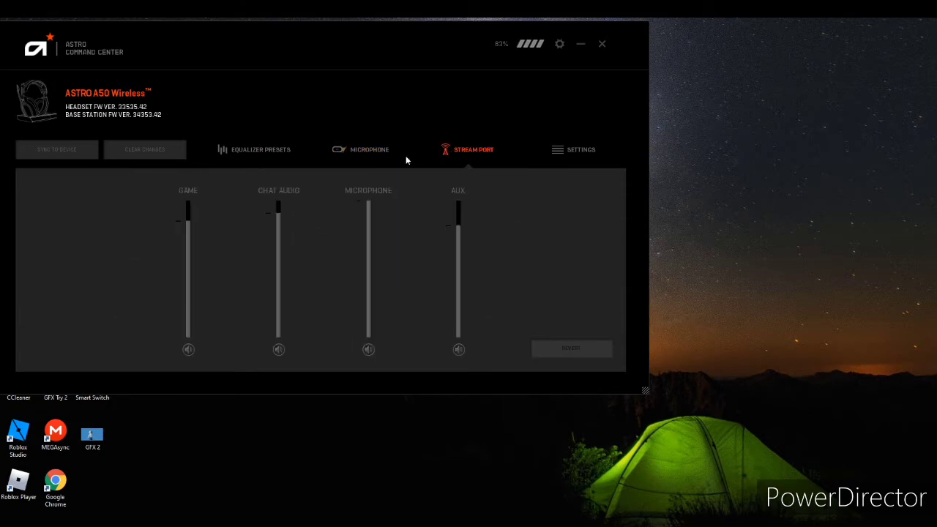
left_click(382, 152)
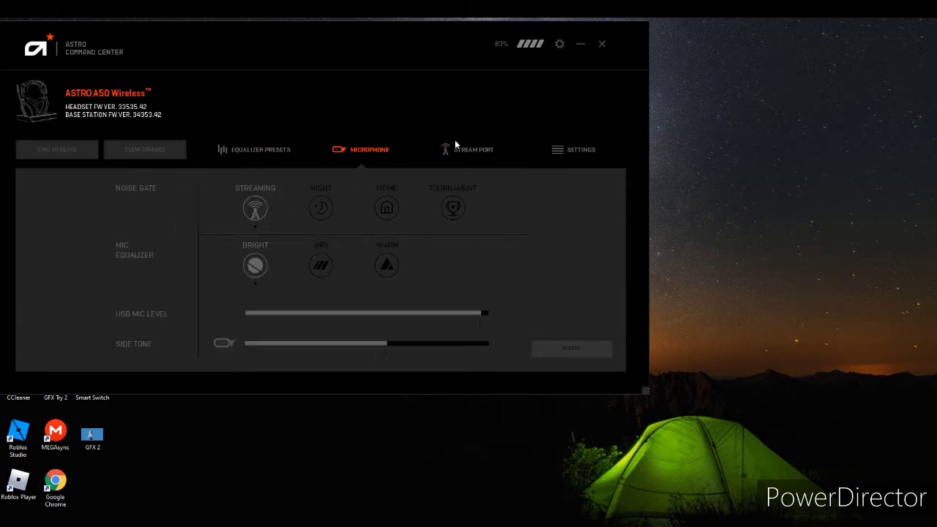
left_click(464, 155)
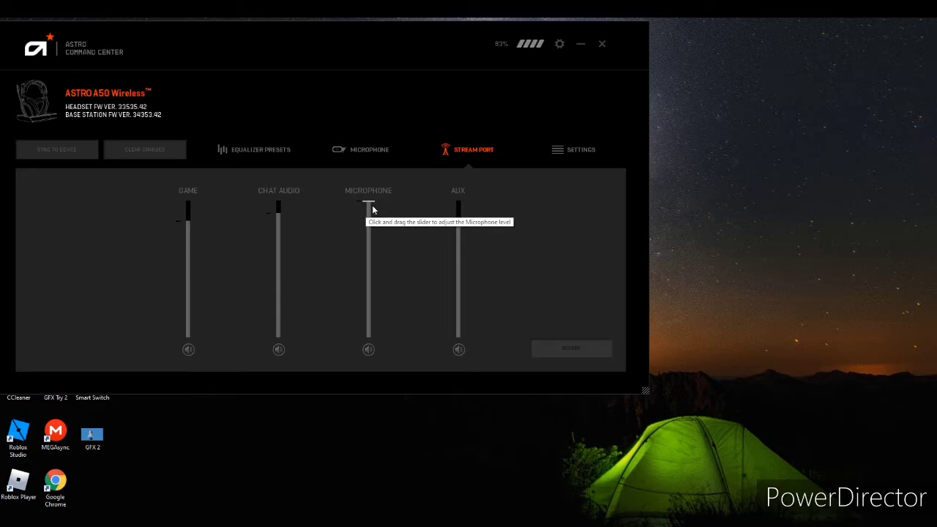
For the Streaming noise gate, set the mic equalizer to Airy and sync the change to the headset.
left_click(368, 152)
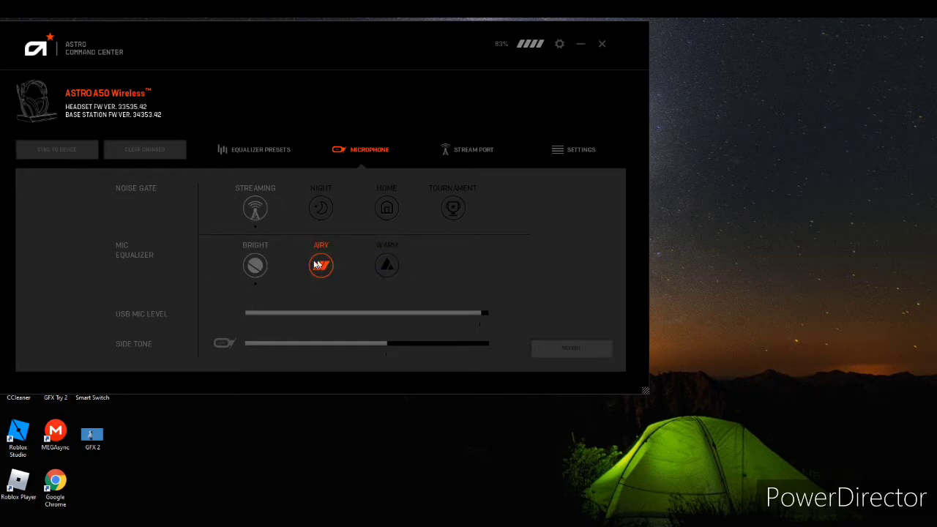
left_click(251, 268)
left_click(320, 263)
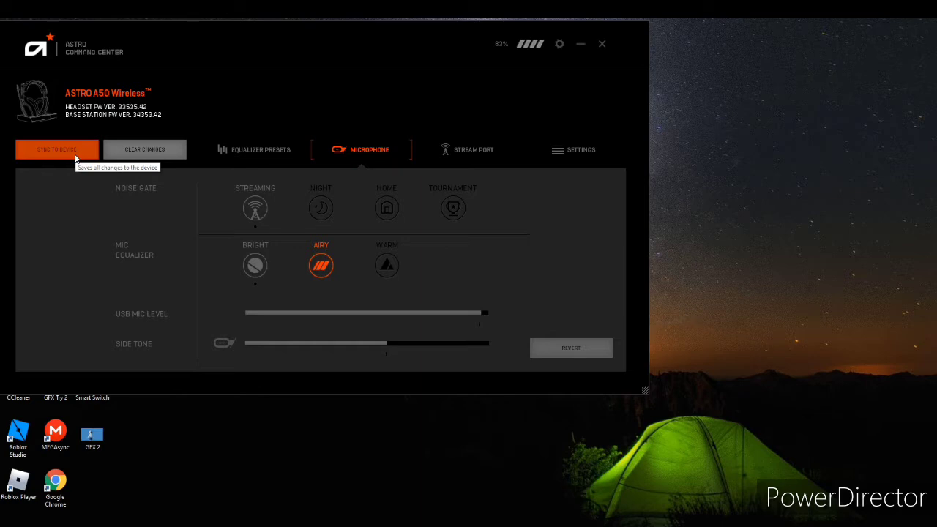
left_click(75, 155)
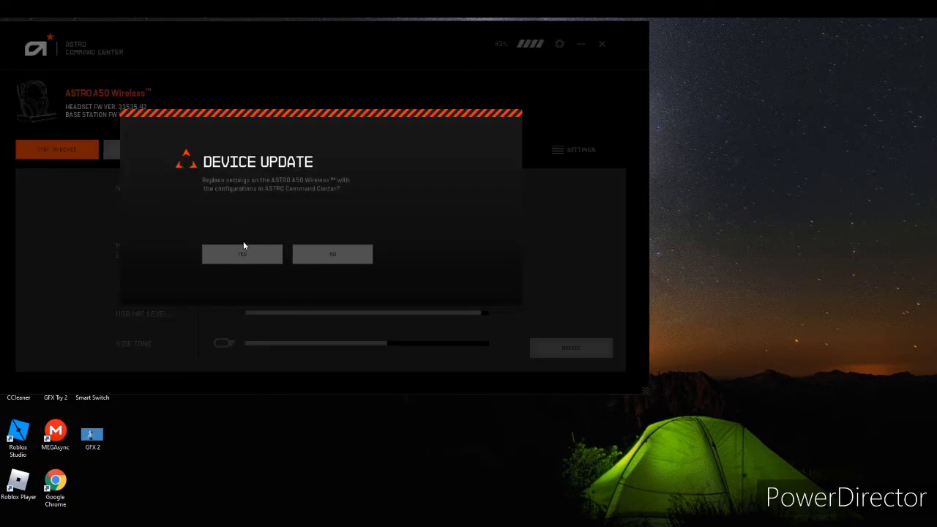
left_click(261, 259)
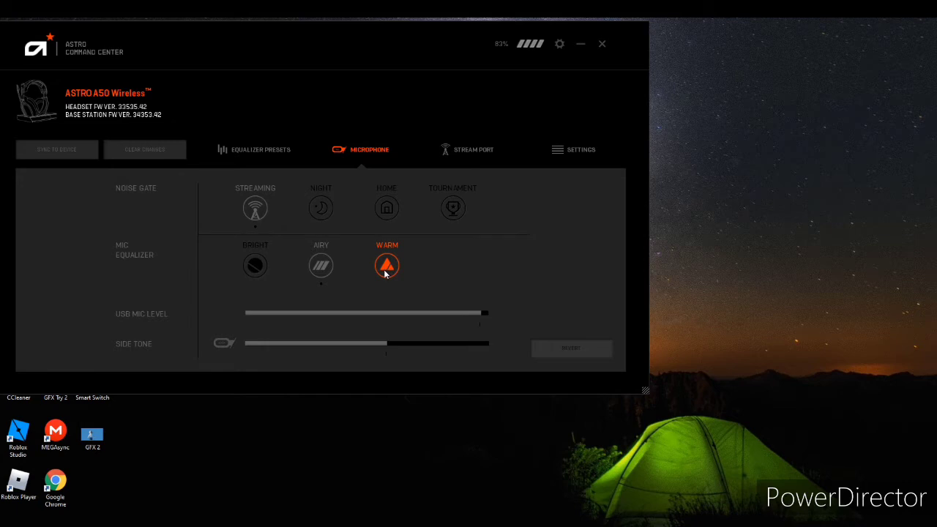
For the Streaming noise gate, set the mic equalizer to Warm and sync the change to the headset.
left_click(386, 273)
left_click(68, 151)
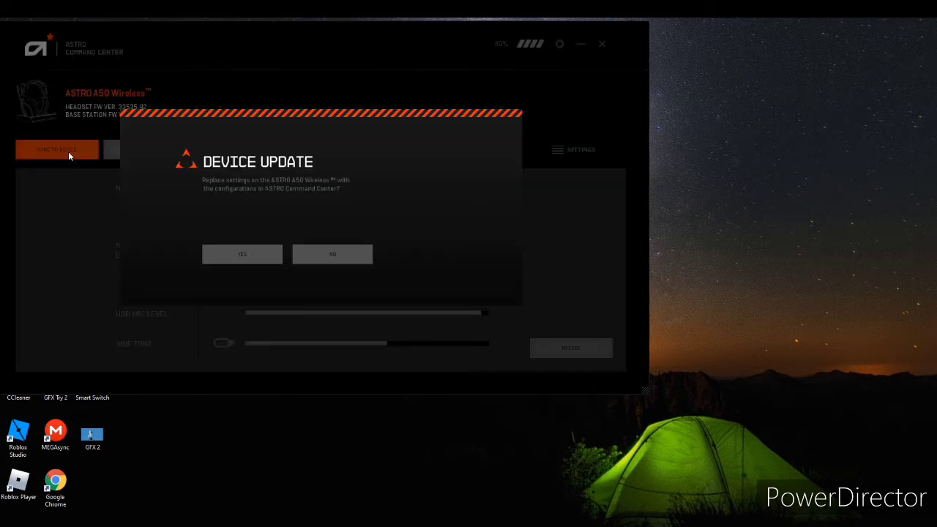
left_click(229, 254)
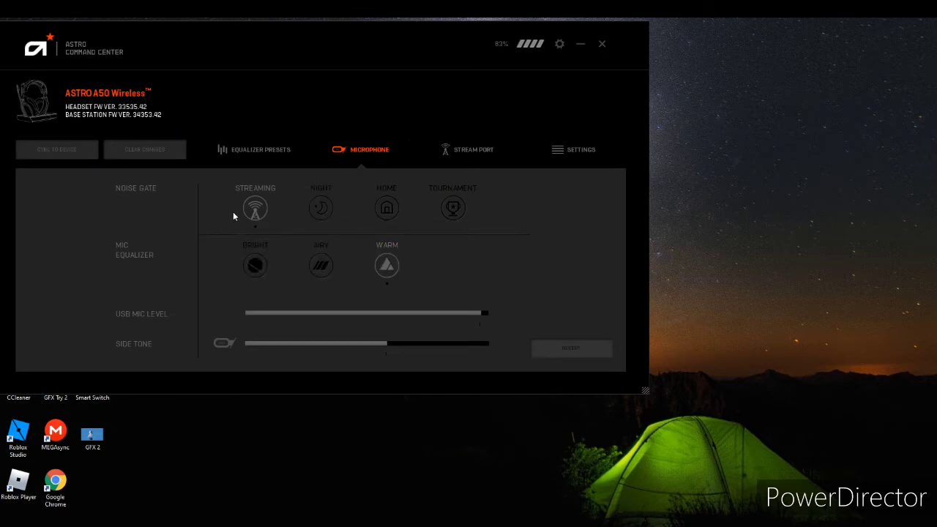
left_click(322, 266)
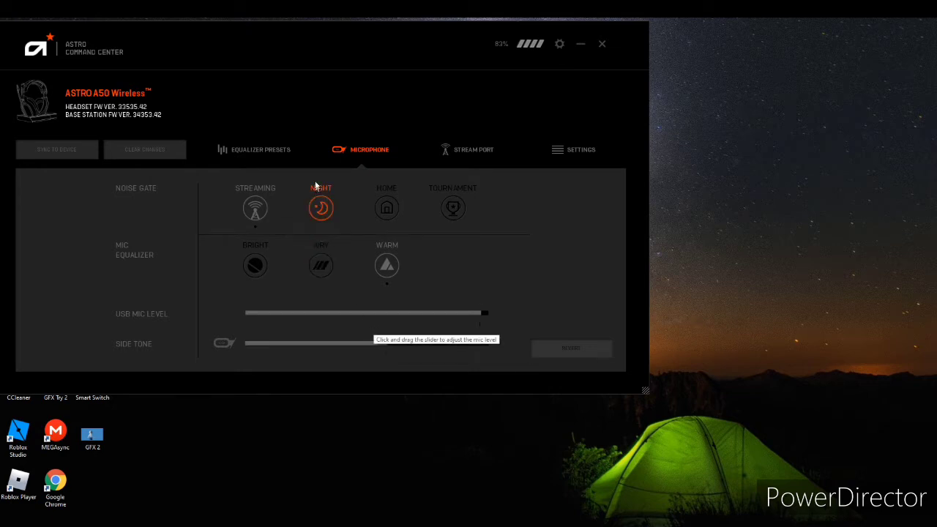
Set the noise gate to Night and the mic equalizer to Bright, syncing both to the headset.
left_click(317, 209)
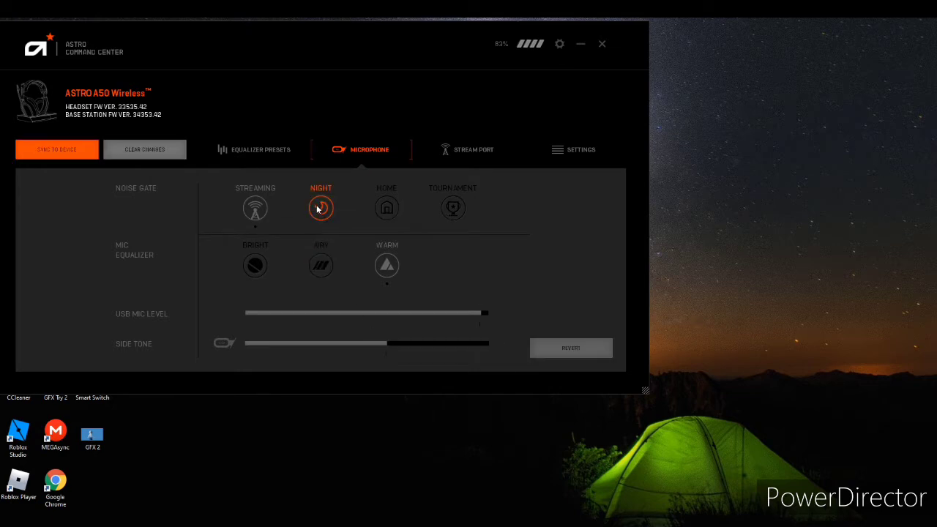
left_click(249, 267)
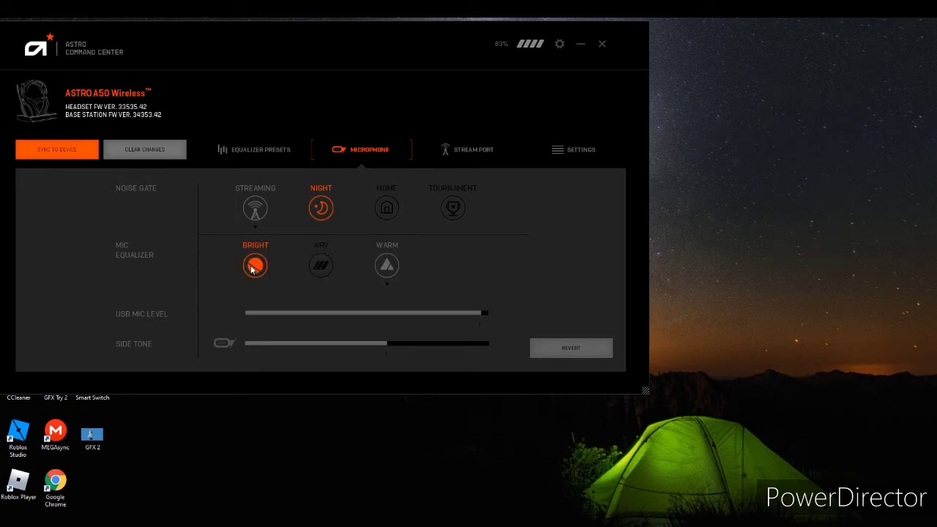
left_click(56, 148)
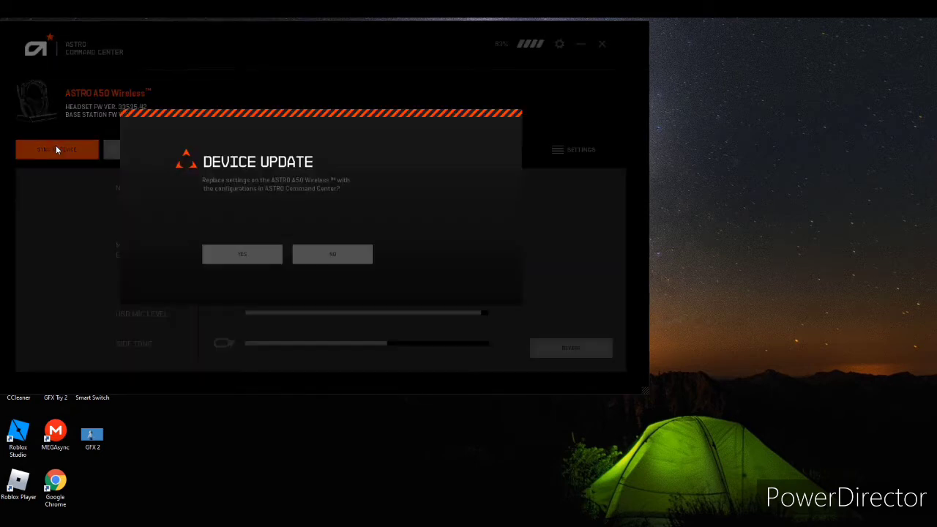
left_click(215, 254)
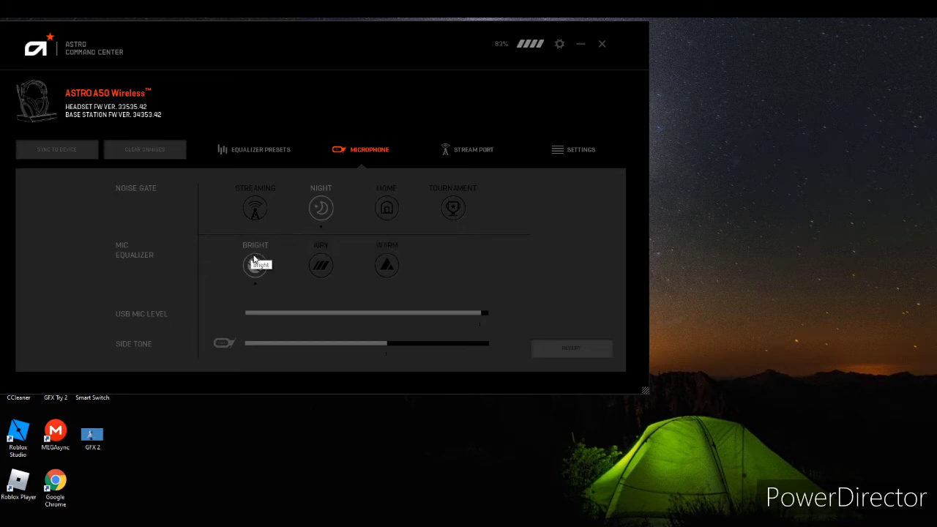
For the Night noise gate, set the mic equalizer to Airy and sync the change to the headset.
left_click(319, 264)
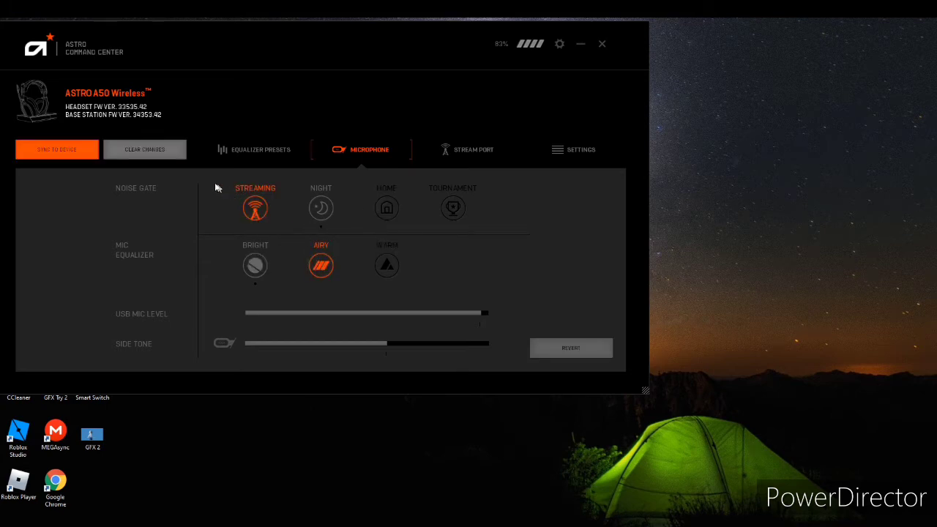
left_click(94, 151)
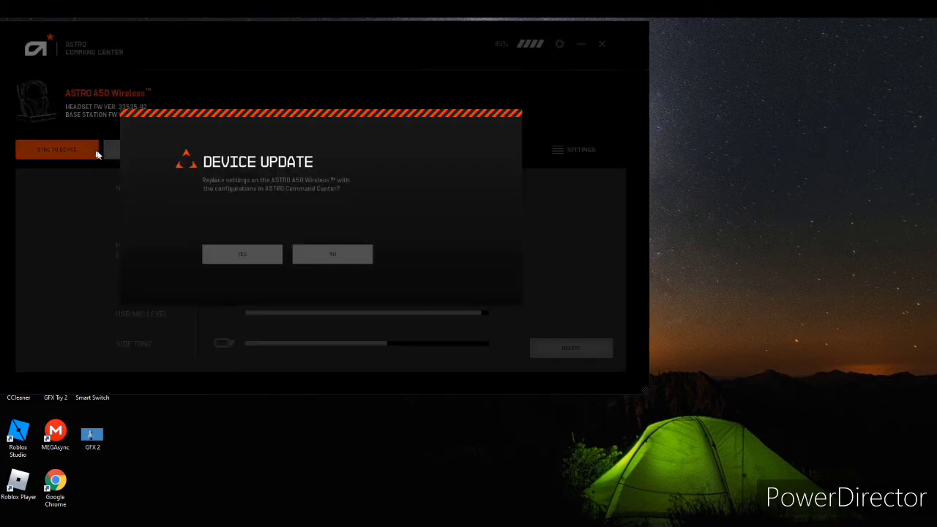
left_click(254, 256)
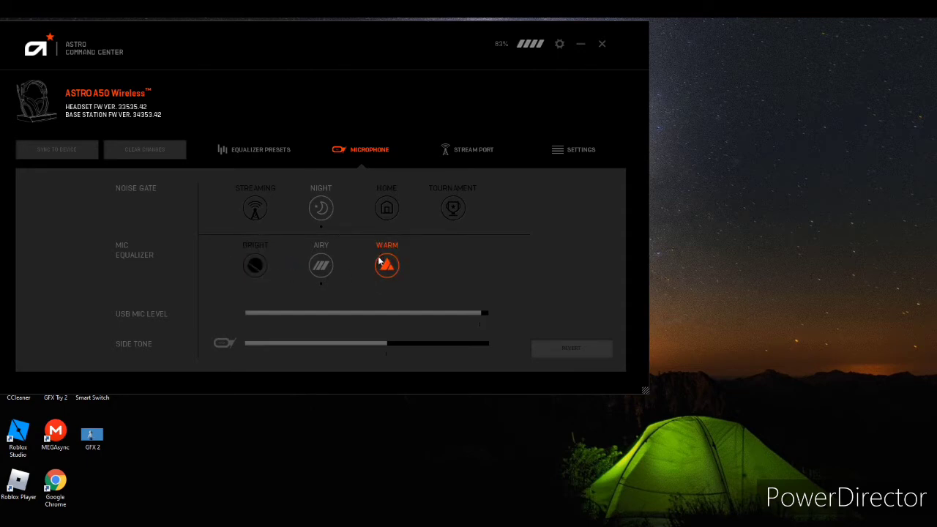
For the Night noise gate, set the mic equalizer to Warm and sync the change to the headset.
left_click(379, 259)
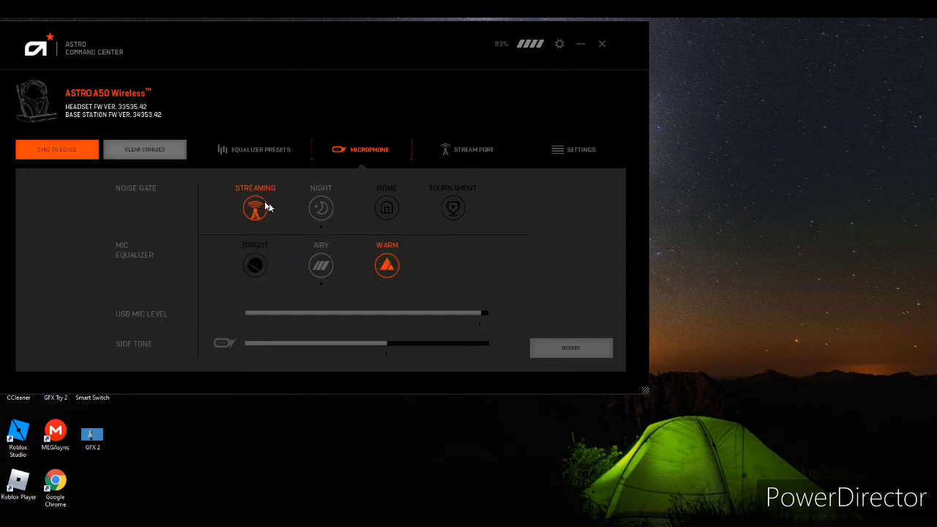
left_click(45, 151)
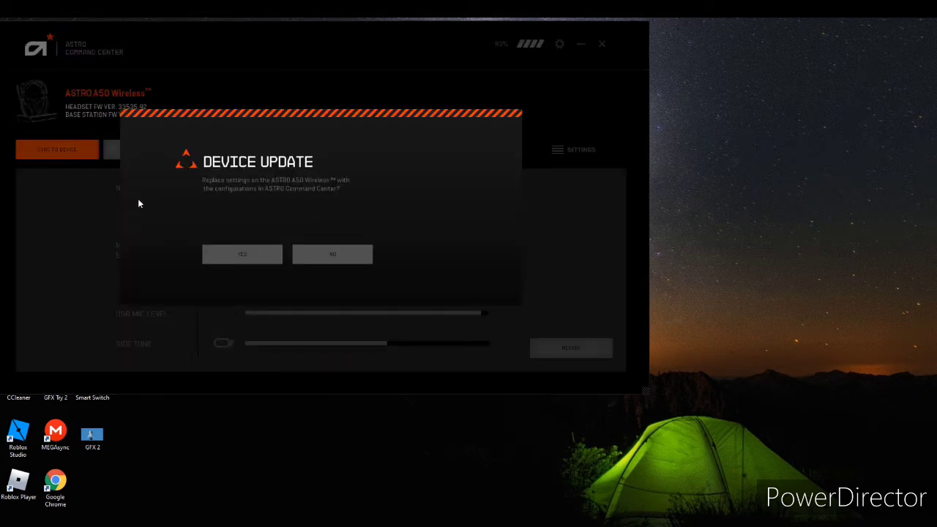
left_click(242, 255)
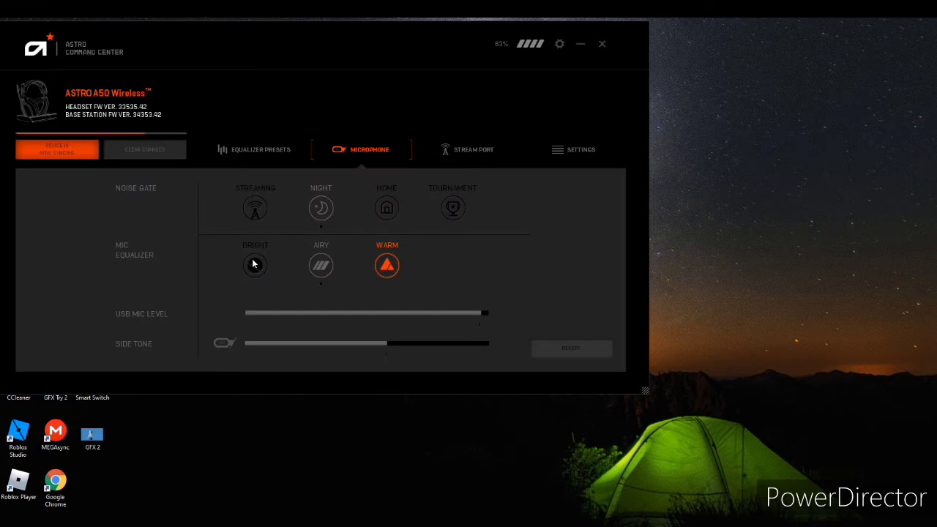
left_click(254, 263)
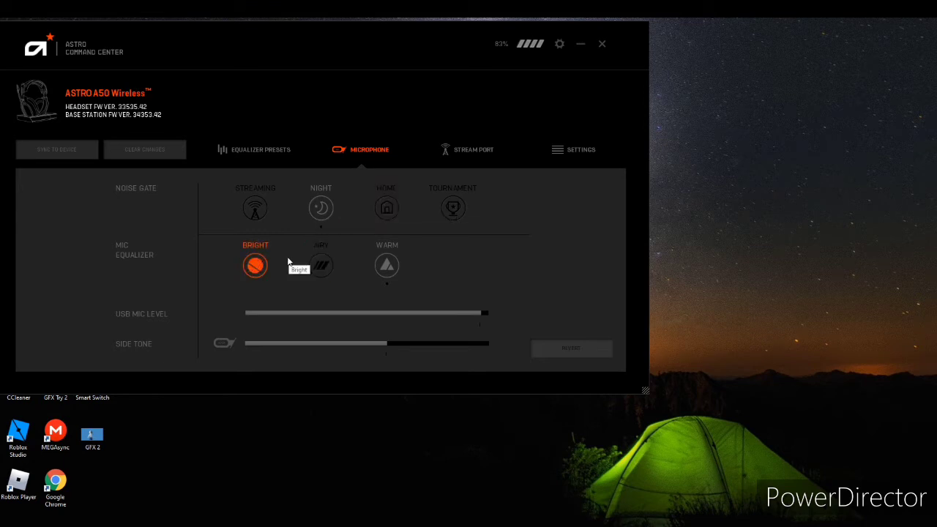
Set the noise gate to Home and the mic equalizer to Bright, syncing both to the headset.
left_click(388, 210)
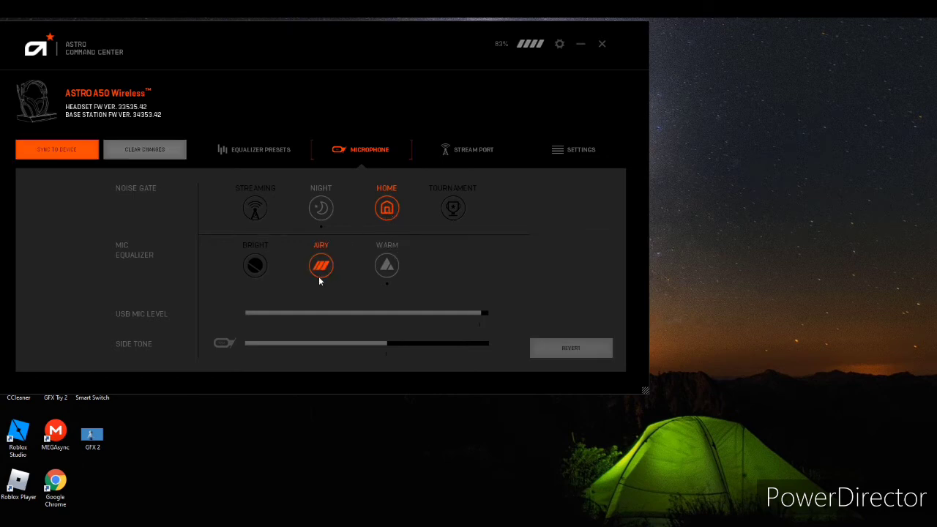
left_click(253, 265)
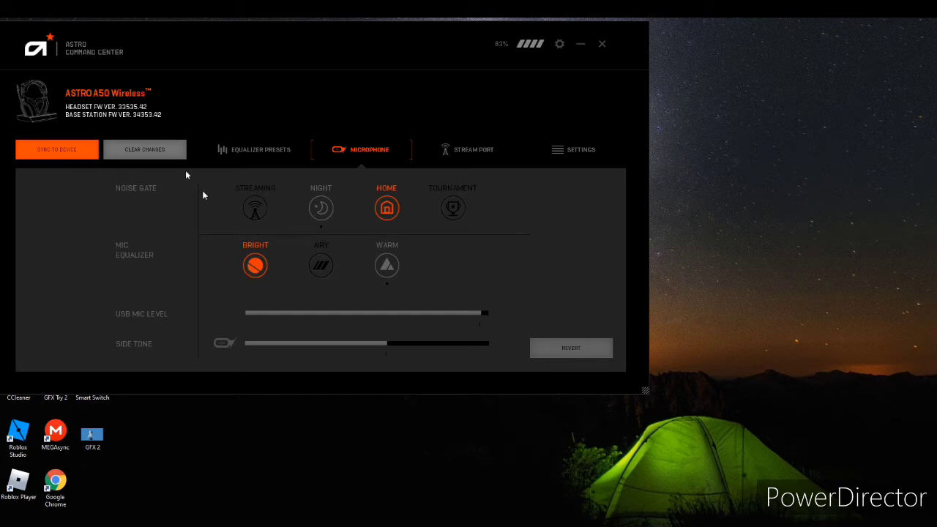
left_click(52, 156)
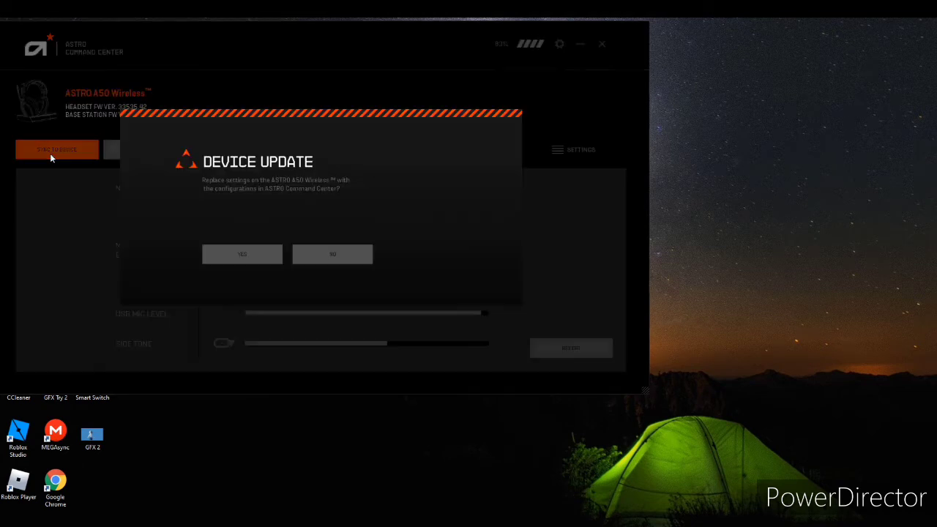
left_click(251, 261)
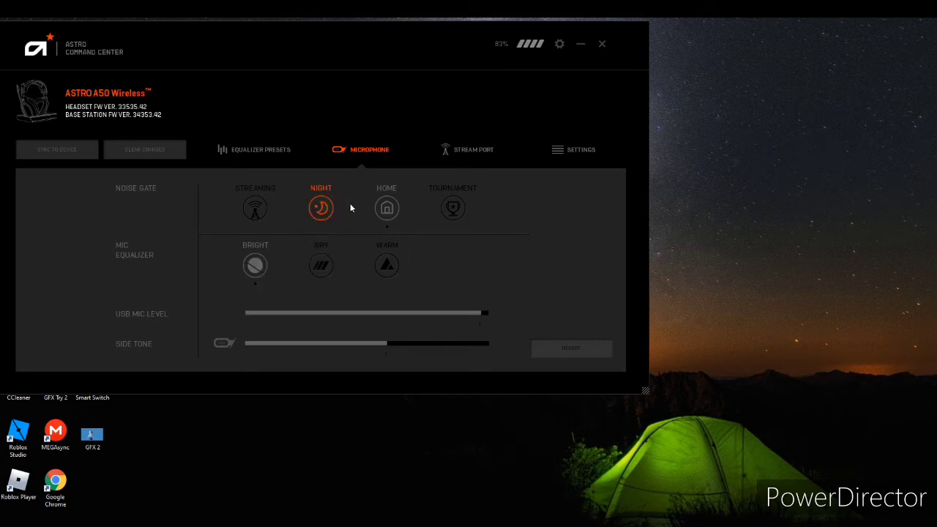
For the Home noise gate, set the mic equalizer to Airy and sync the change to the headset.
left_click(313, 271)
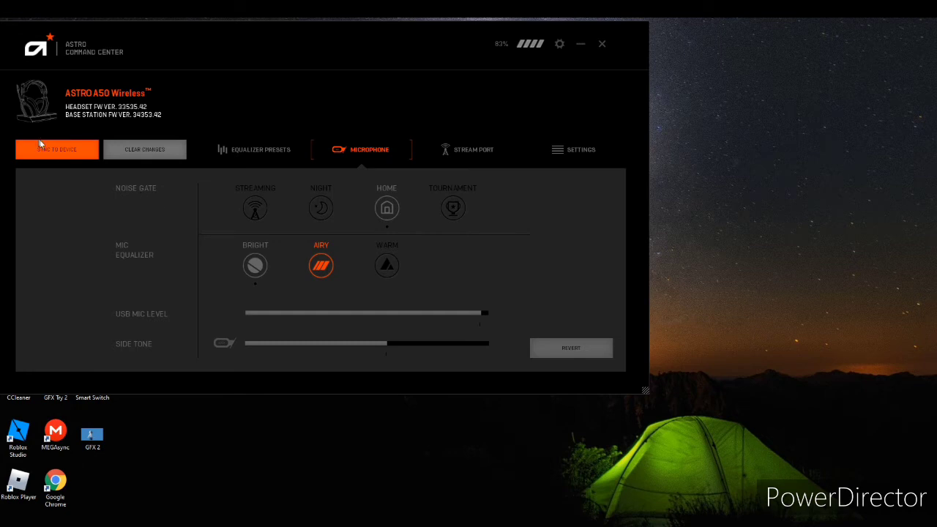
left_click(64, 150)
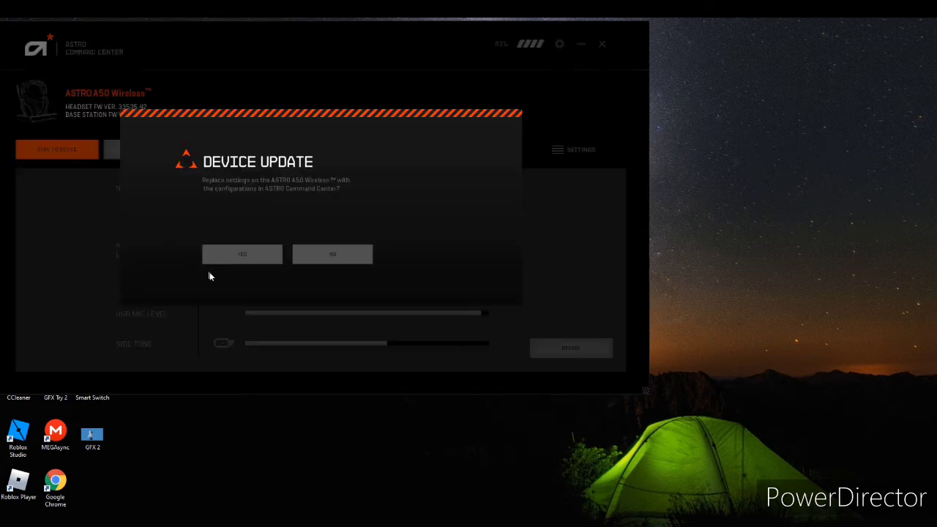
left_click(229, 262)
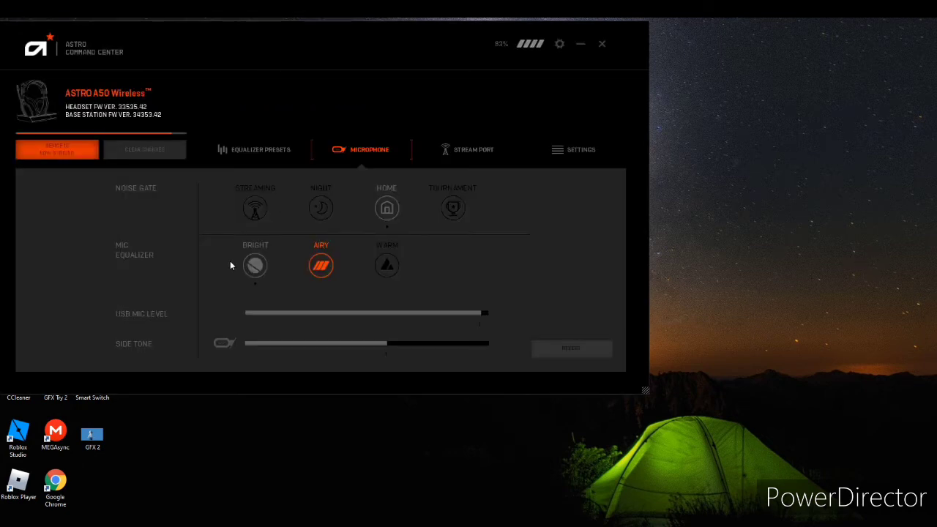
left_click(254, 265)
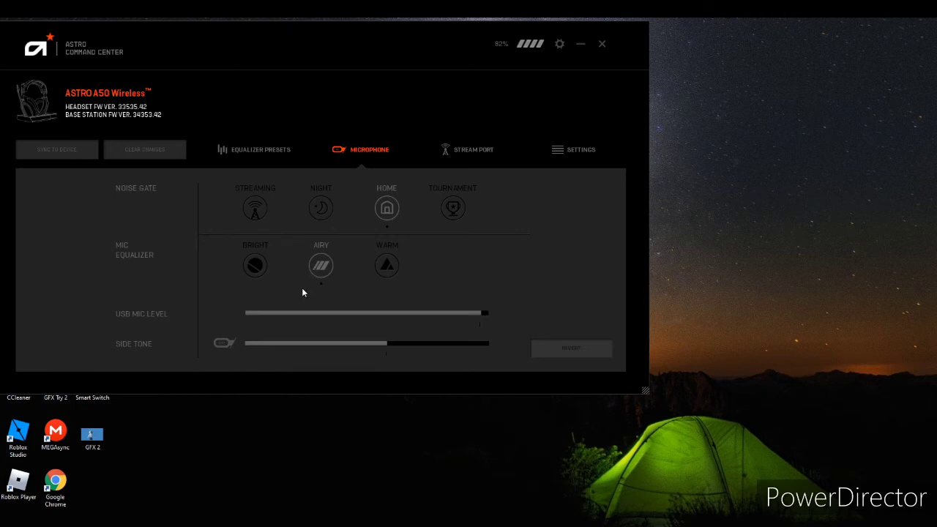
For the Home noise gate, set the mic equalizer to Warm and sync the change to the headset.
left_click(394, 269)
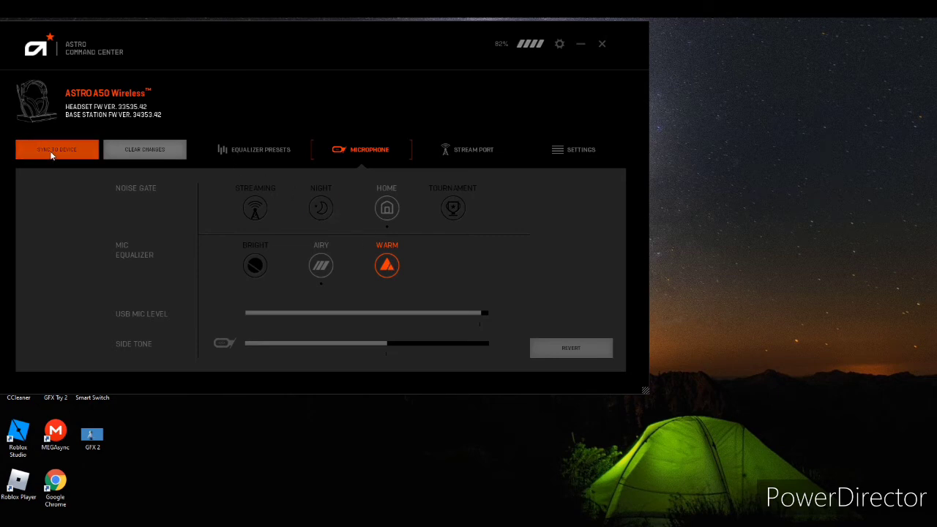
left_click(51, 152)
left_click(233, 251)
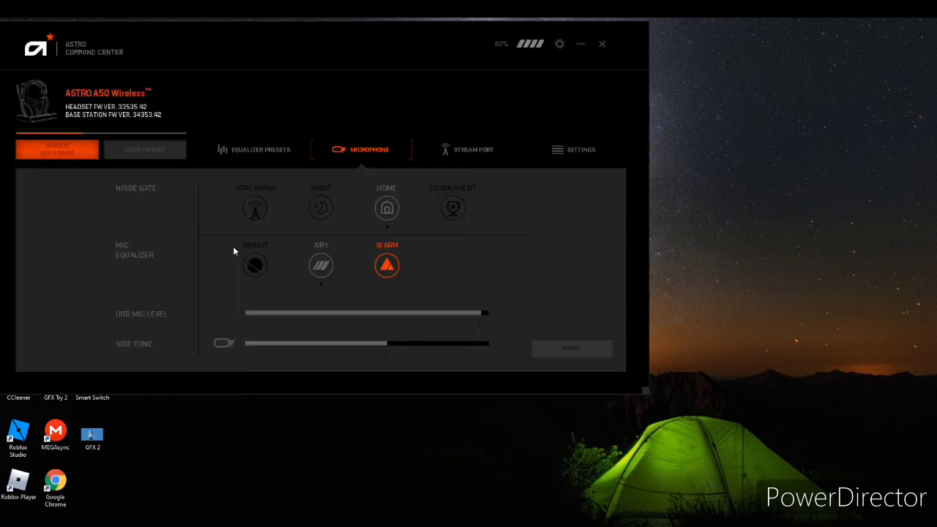
left_click(316, 260)
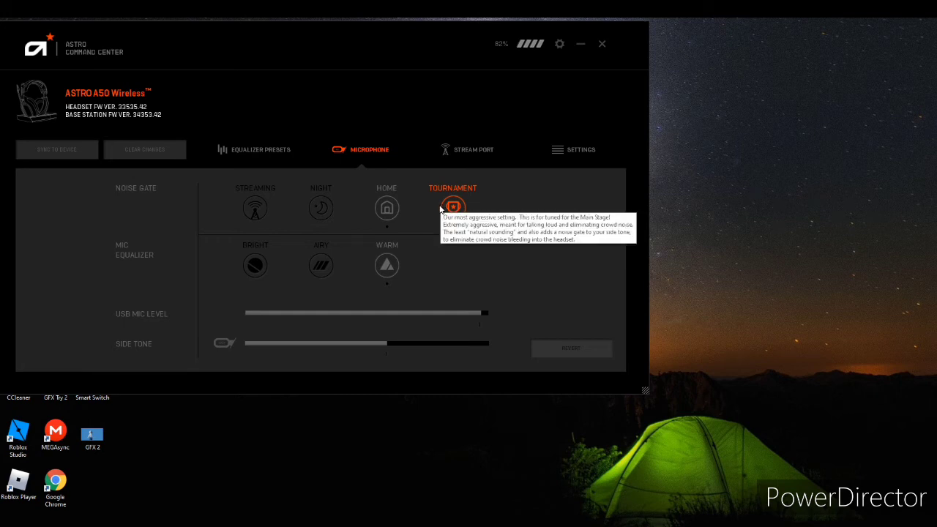
Set the noise gate to Tournament and the mic equalizer to Bright, syncing both to the headset.
left_click(448, 208)
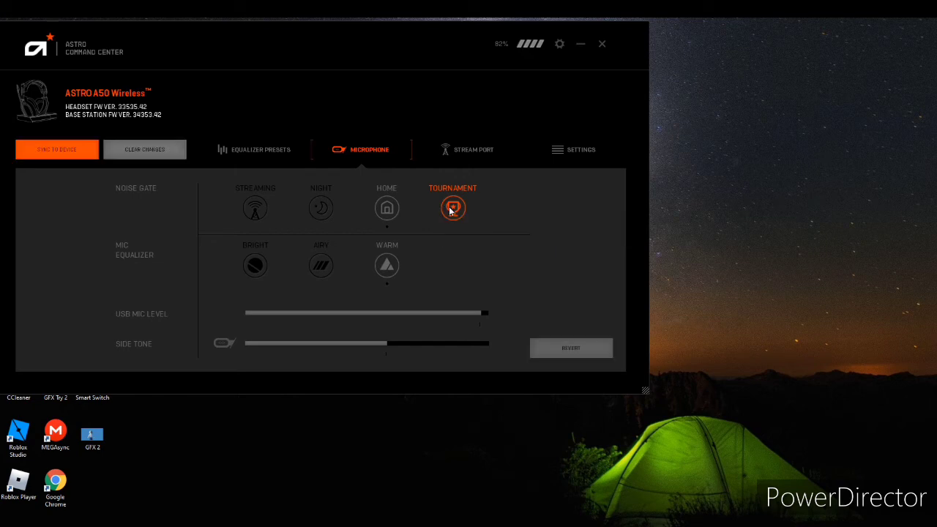
left_click(258, 265)
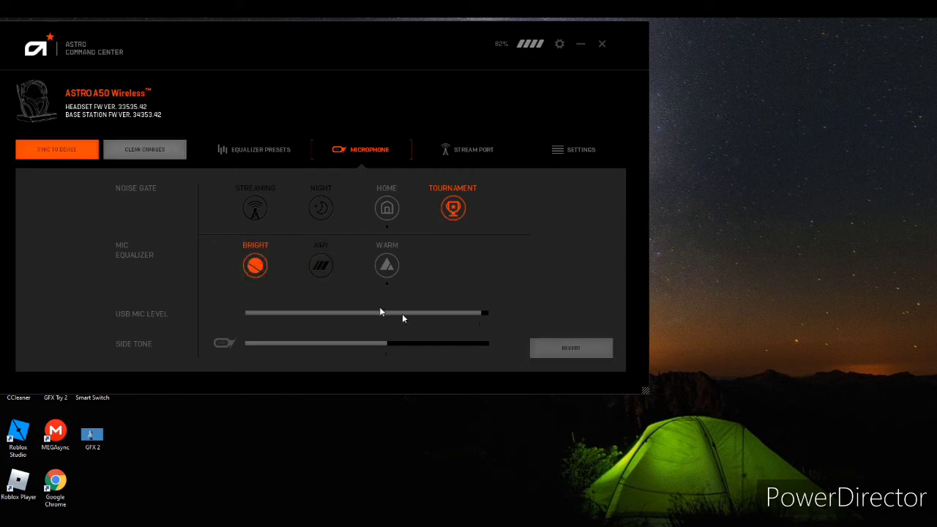
left_click(55, 150)
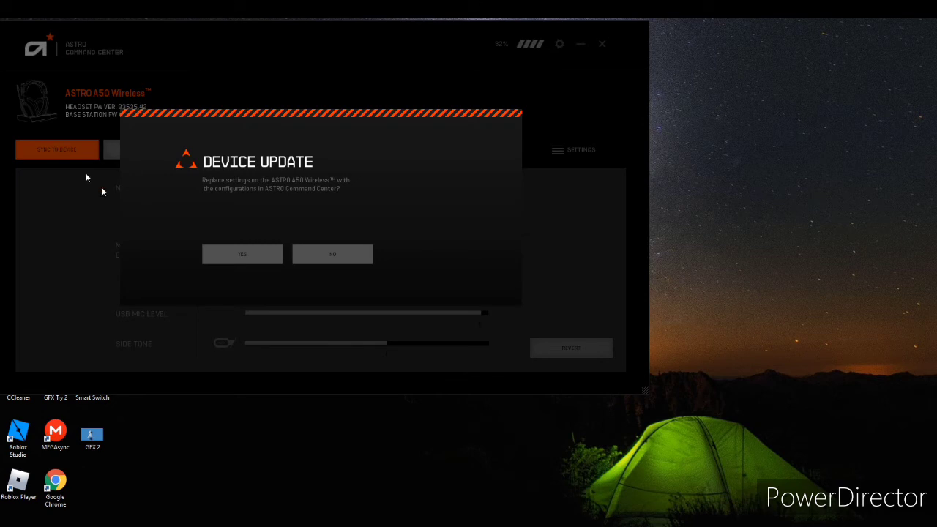
left_click(225, 255)
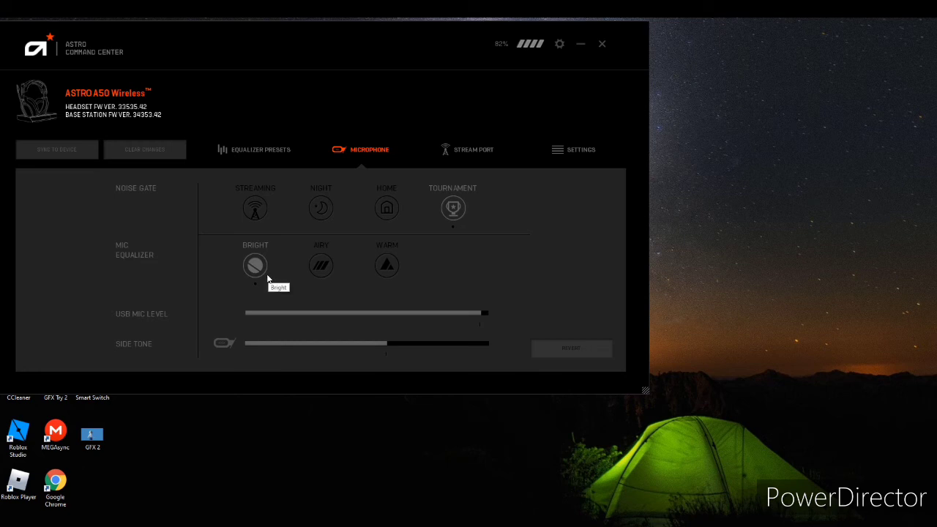
For the Tournament noise gate, set the mic equalizer to Airy and sync the change to the headset.
left_click(322, 265)
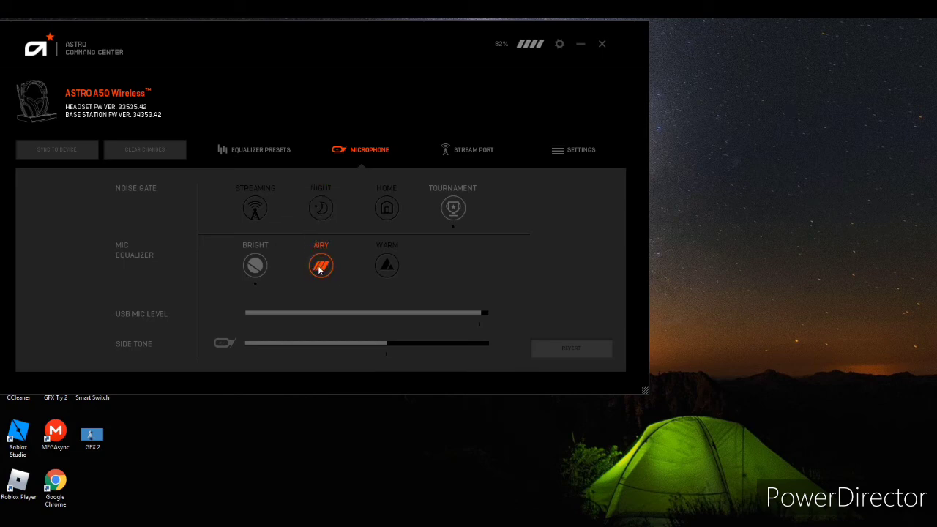
left_click(319, 268)
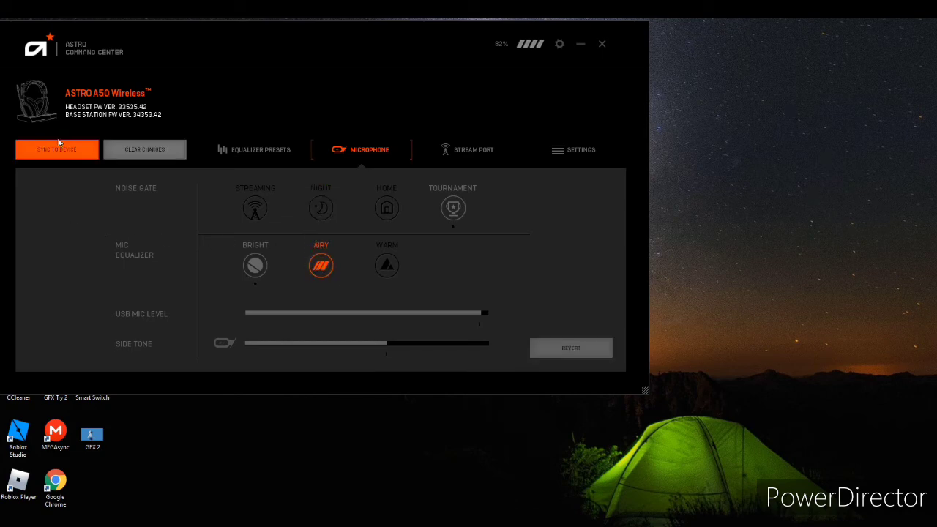
left_click(58, 145)
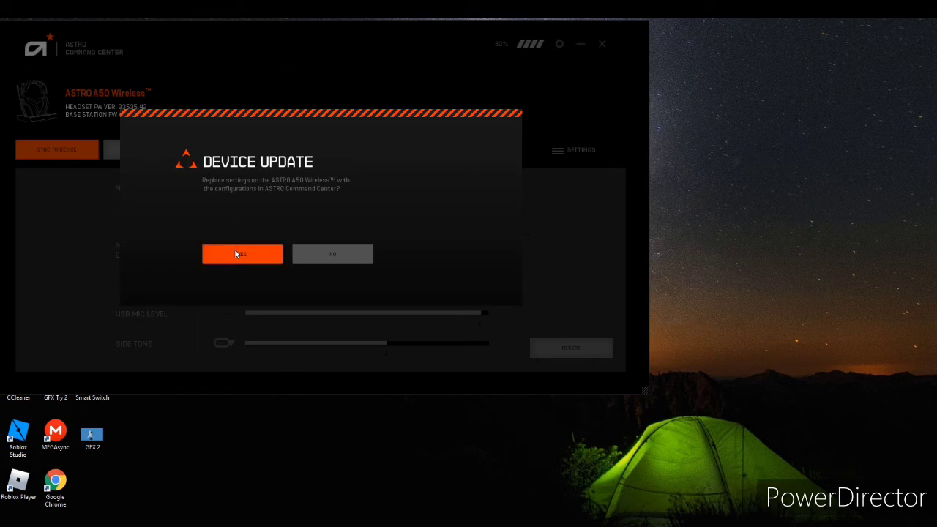
left_click(236, 253)
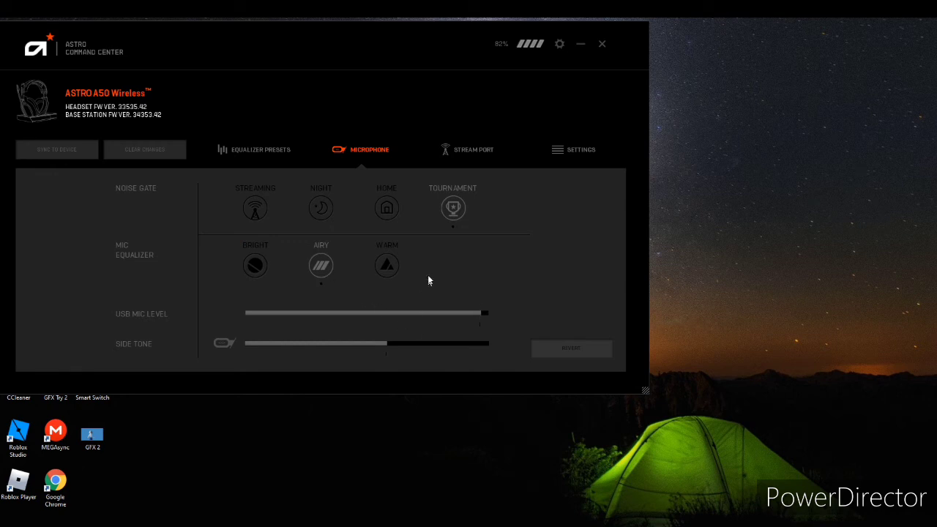
For the Tournament noise gate, set the mic equalizer to Warm and sync the change to the headset.
mouse_move(452, 213)
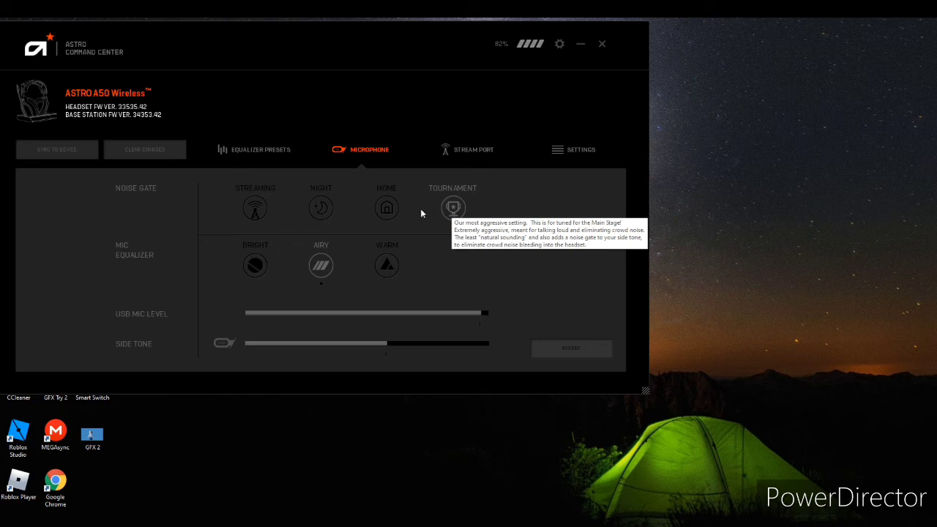
mouse_move(393, 213)
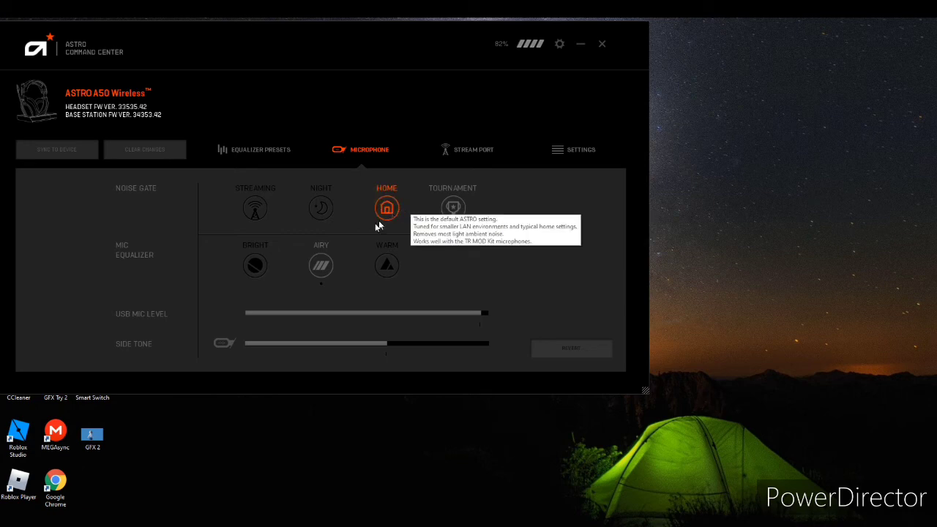
mouse_move(240, 201)
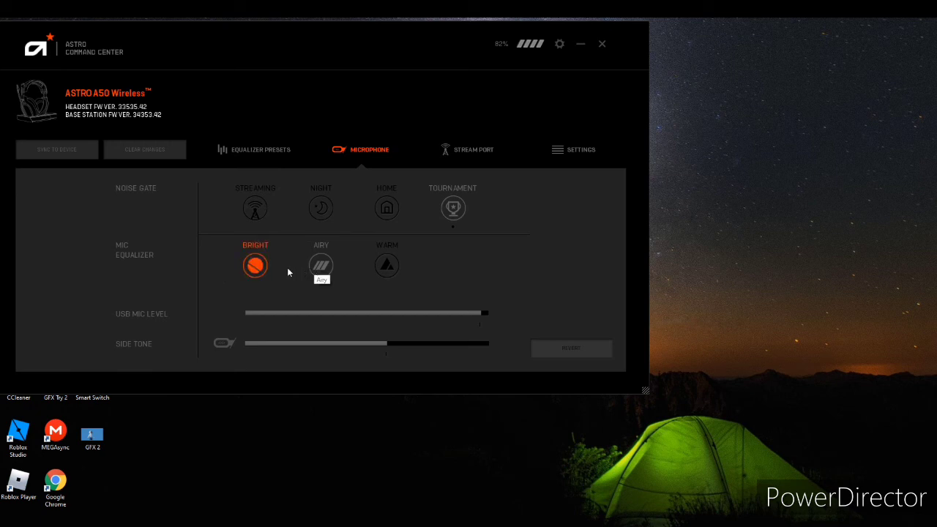
left_click(387, 266)
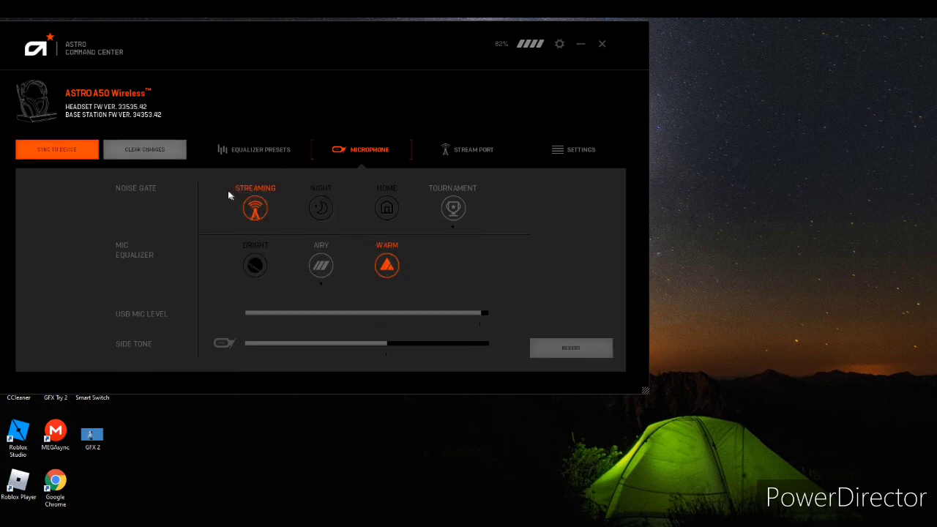
left_click(54, 142)
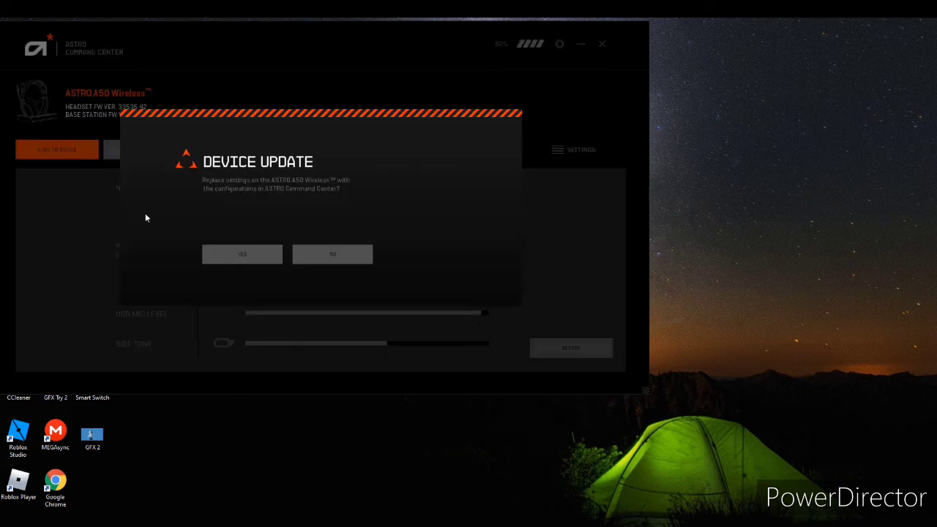
left_click(230, 252)
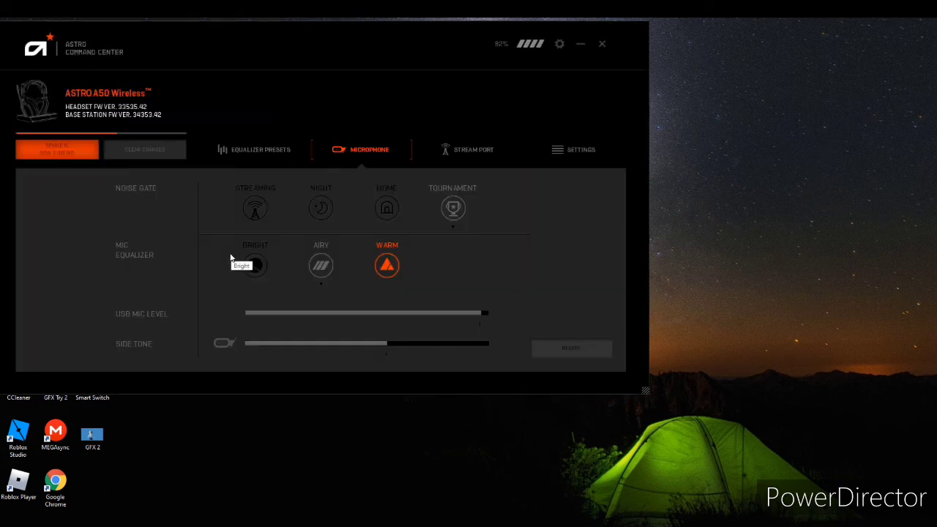
left_click(231, 258)
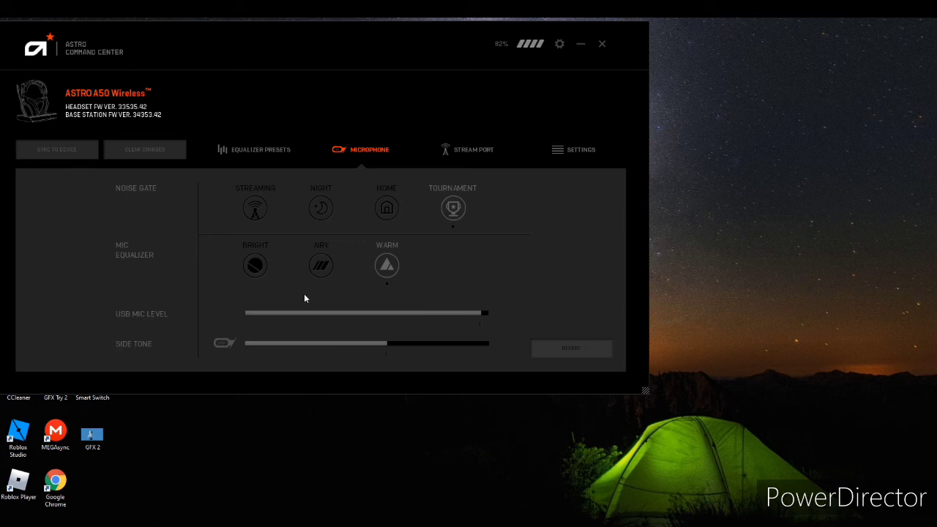
Set the noise gate to Streaming and the mic equalizer to Bright, syncing both to the headset.
left_click(256, 214)
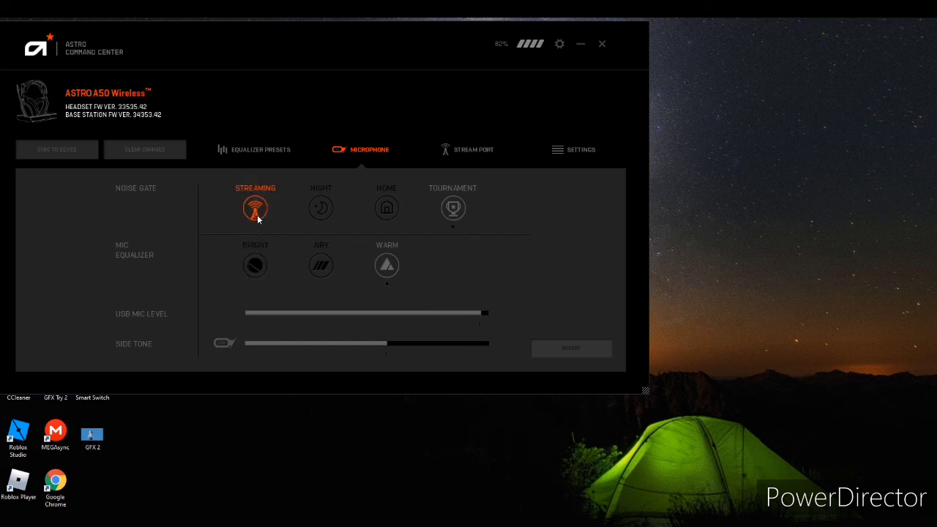
left_click(253, 266)
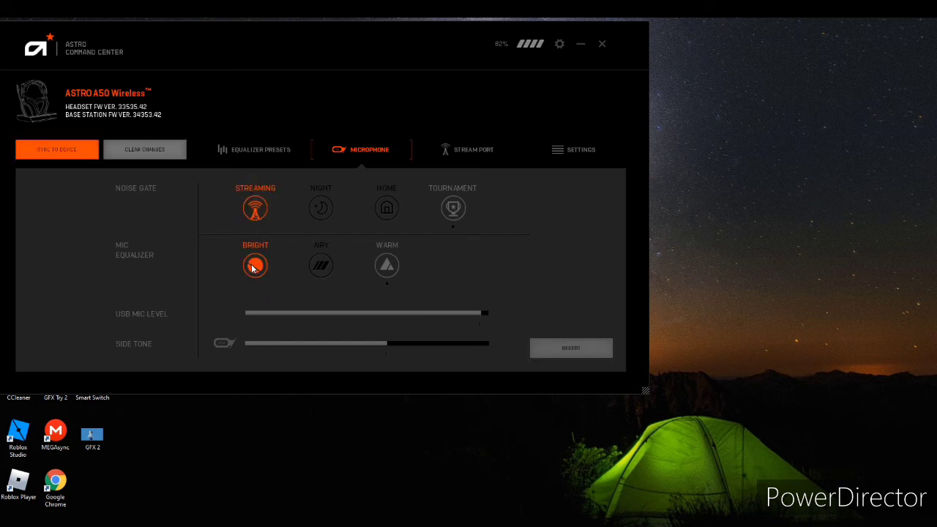
left_click(49, 152)
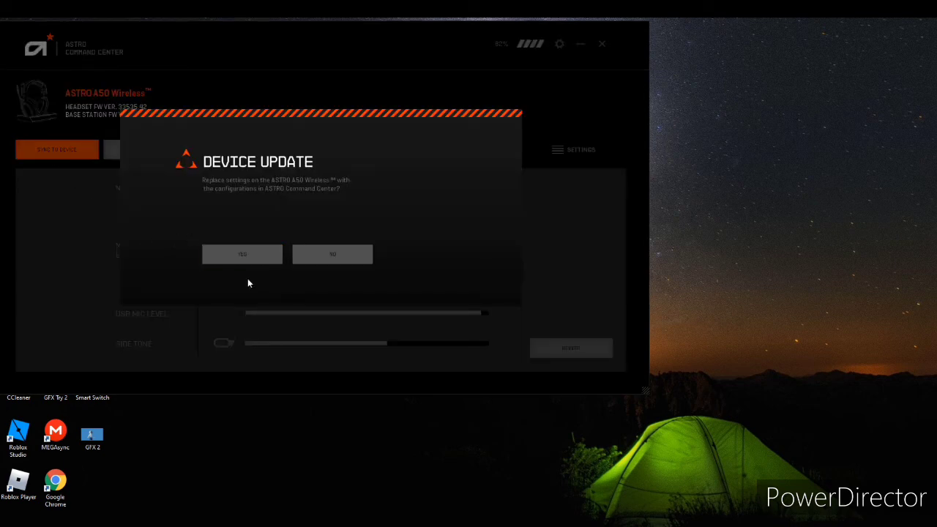
left_click(249, 256)
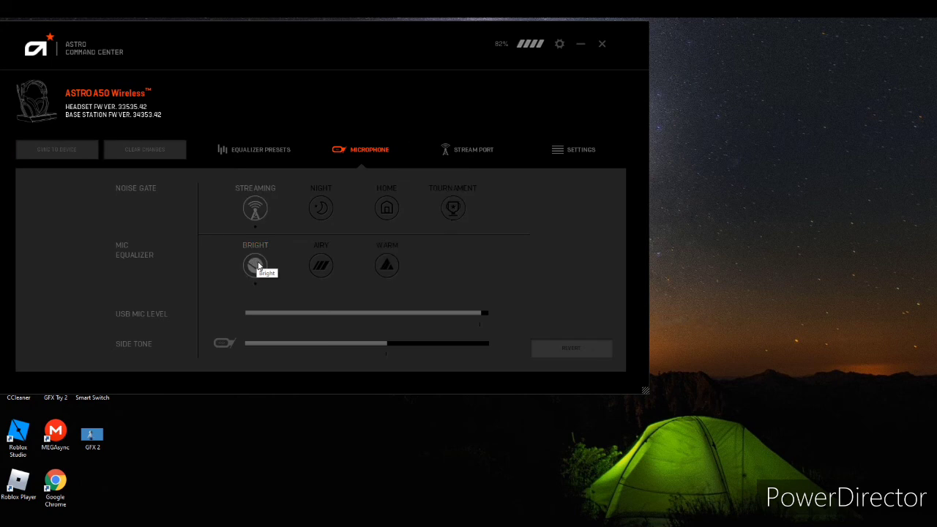
With the Bright mic equalizer, change the noise gate to Home and sync it to the headset.
left_click(322, 266)
left_click(390, 210)
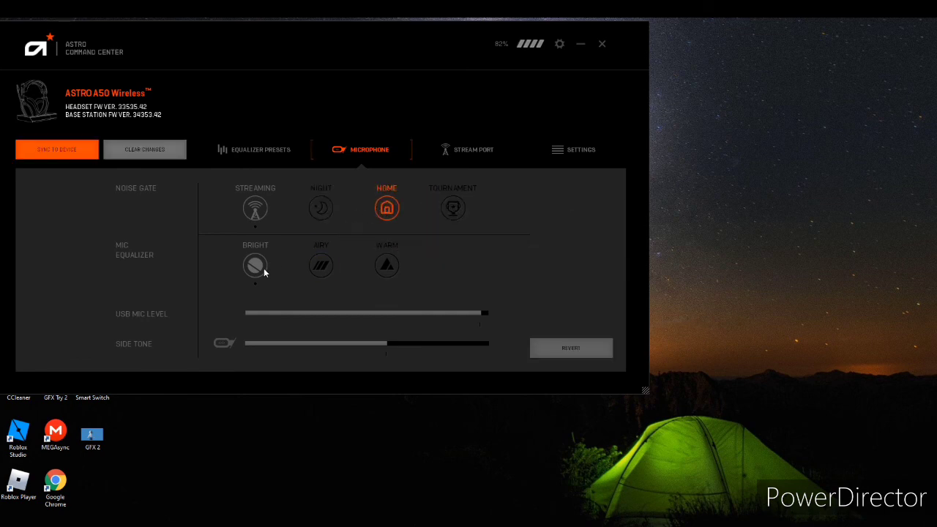
left_click(92, 152)
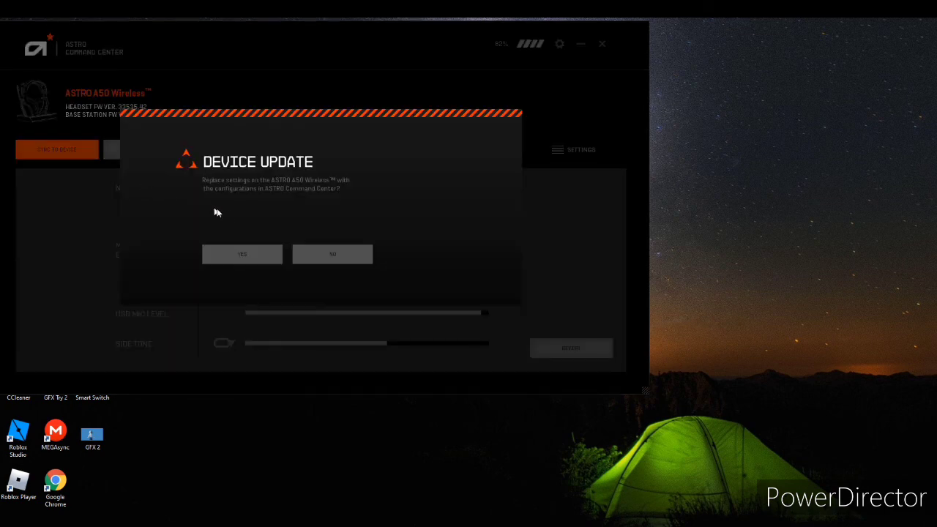
left_click(238, 254)
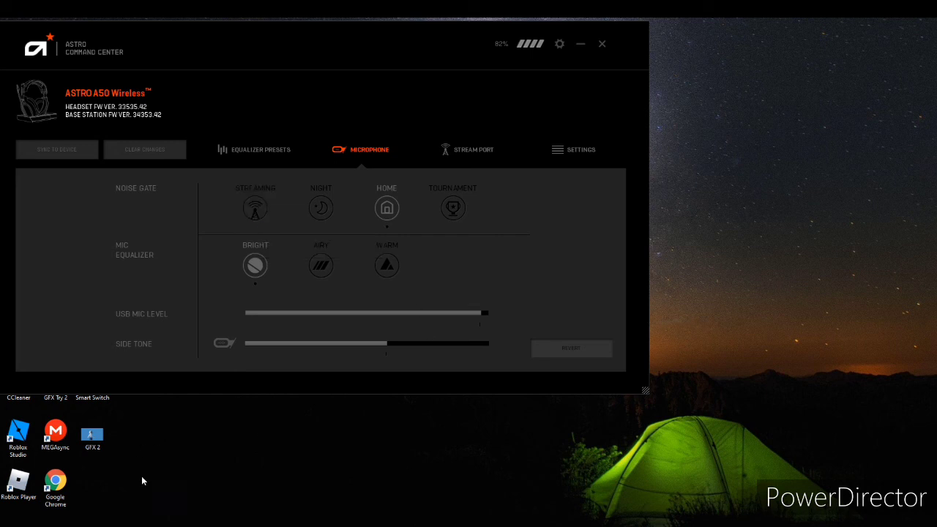
Switch the noise gate back to Streaming with the Bright mic equalizer and sync it to the headset.
left_click(241, 204)
left_click(61, 157)
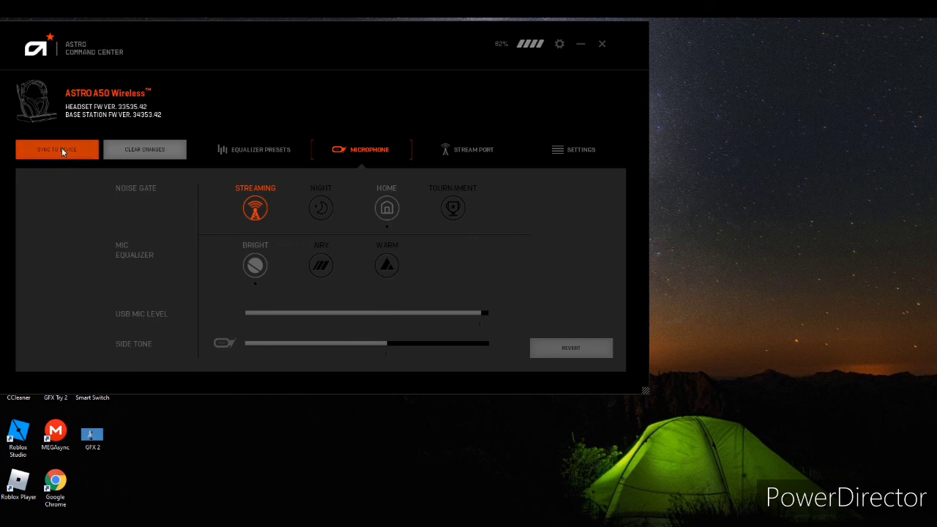
left_click(225, 252)
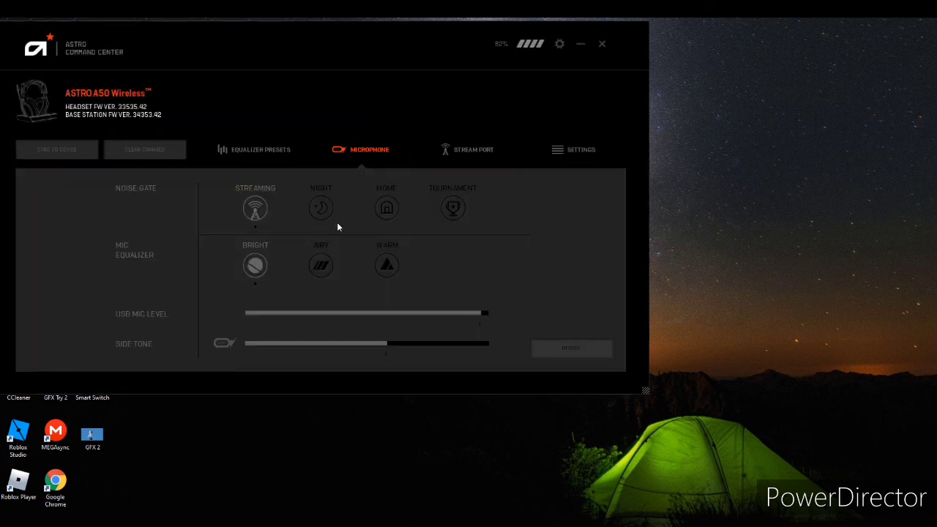
left_click(578, 154)
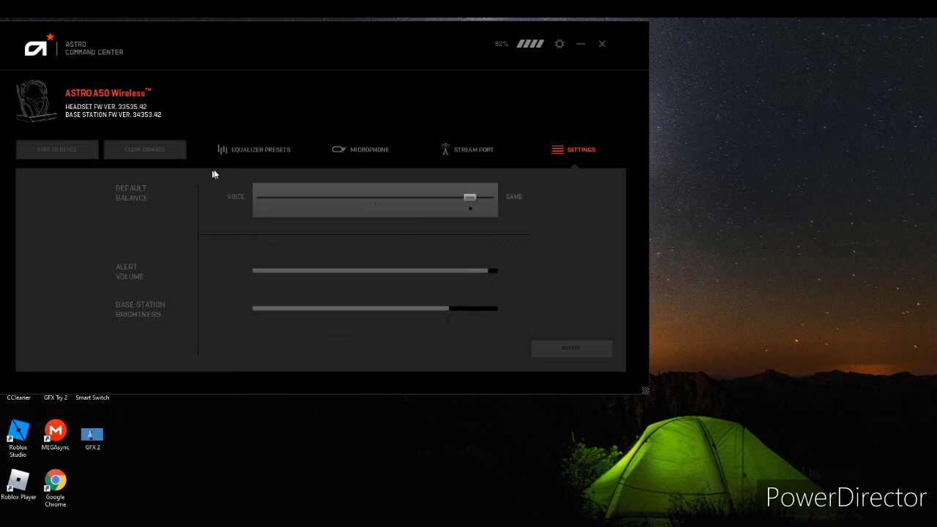
left_click(249, 150)
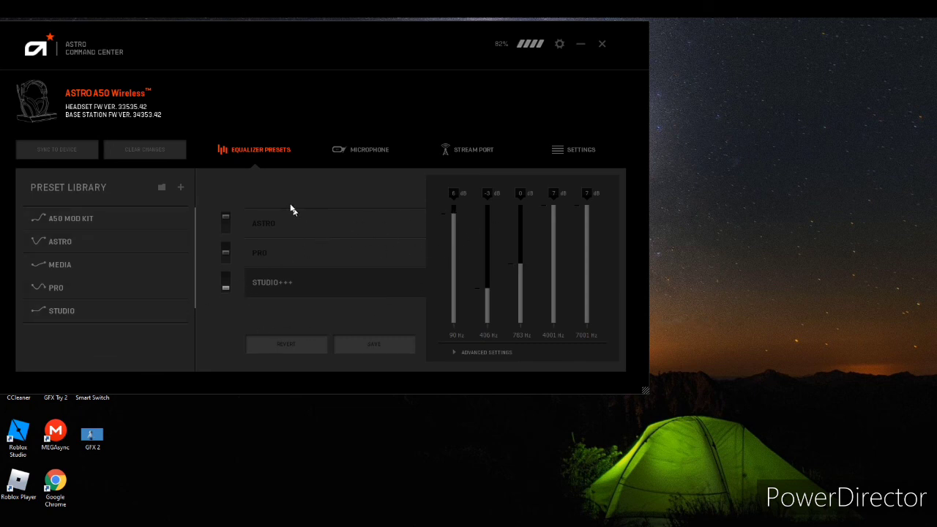
left_click(364, 146)
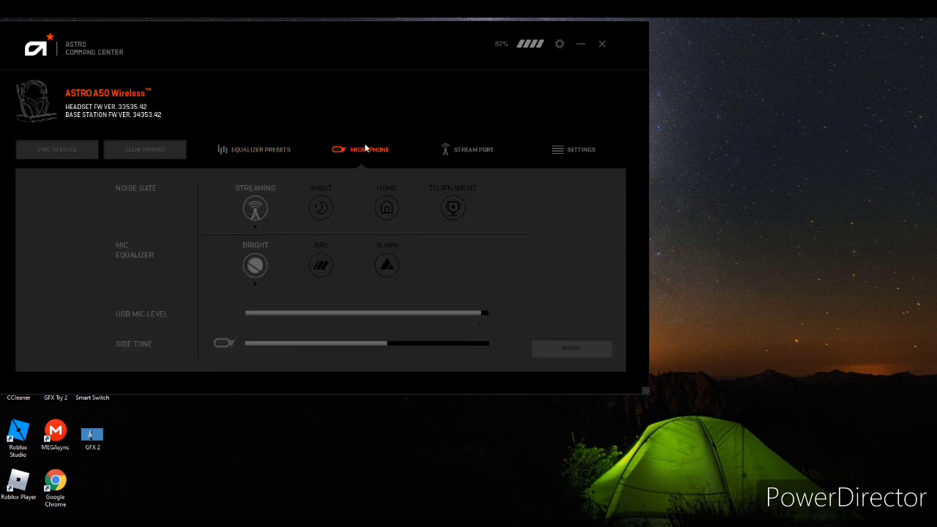